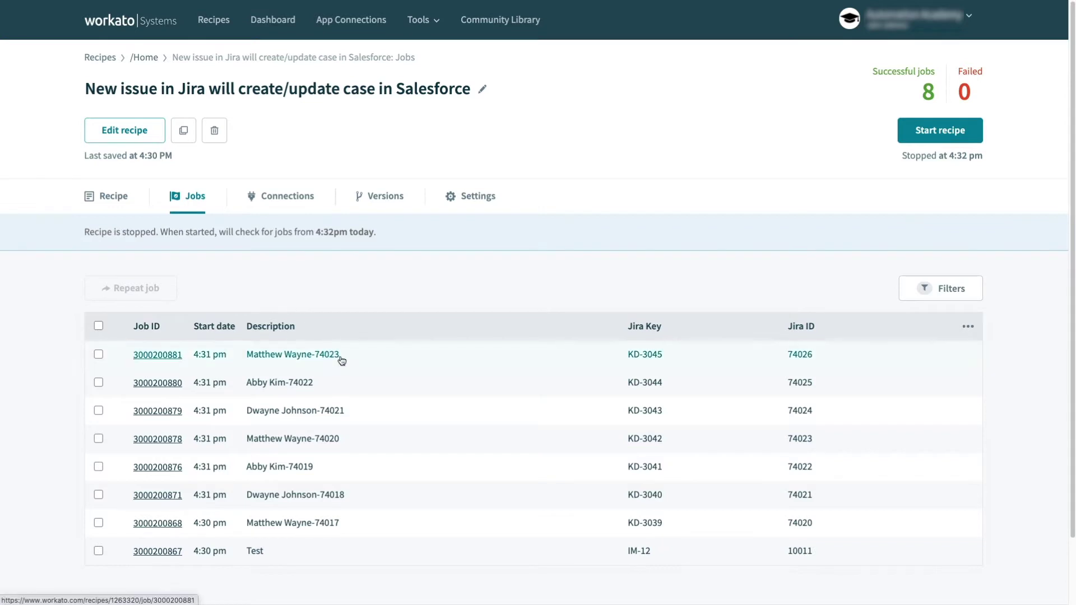
Step: Open the job for Jira key KD-3045, examine its New issue trigger's input and output, and return to the job list
{"action": "left_click", "coordinate": [345, 365]}
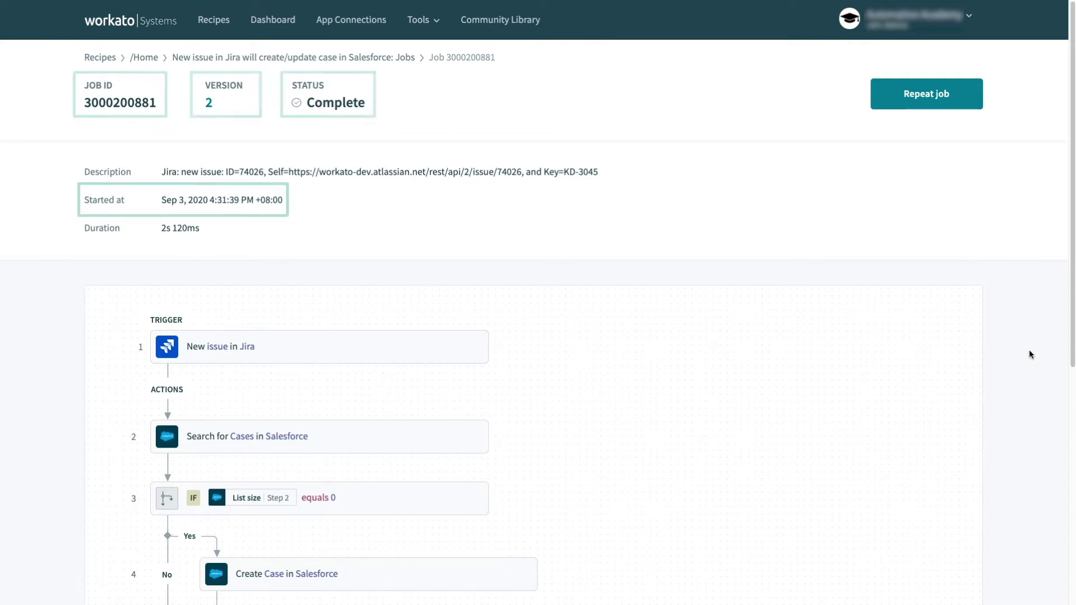
{"action": "left_click_drag", "start_coordinate": [1072, 345], "coordinate": [1073, 453]}
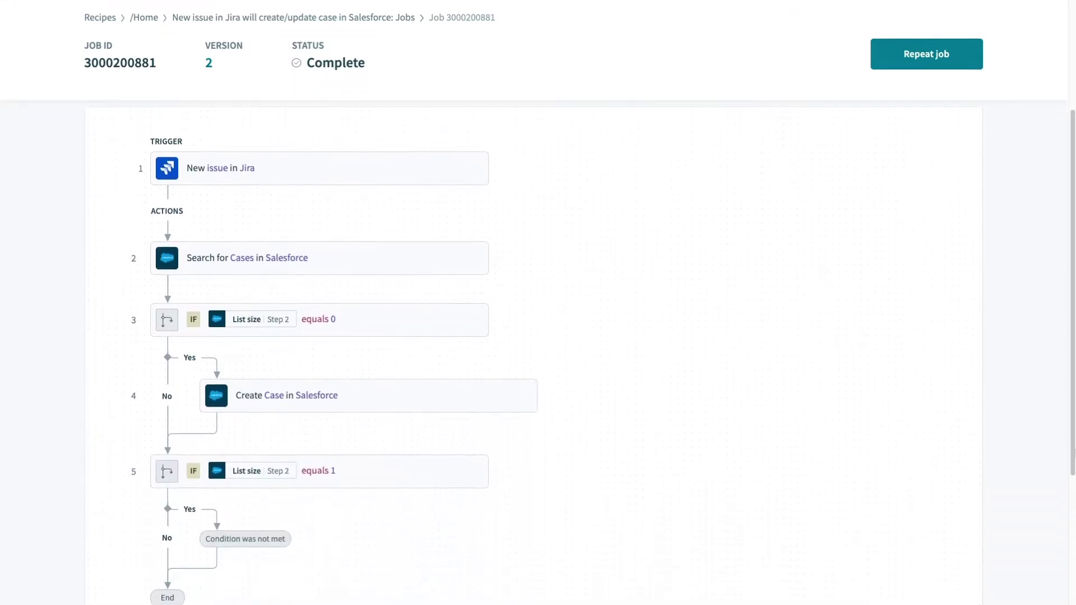
{"action": "left_click", "coordinate": [414, 184]}
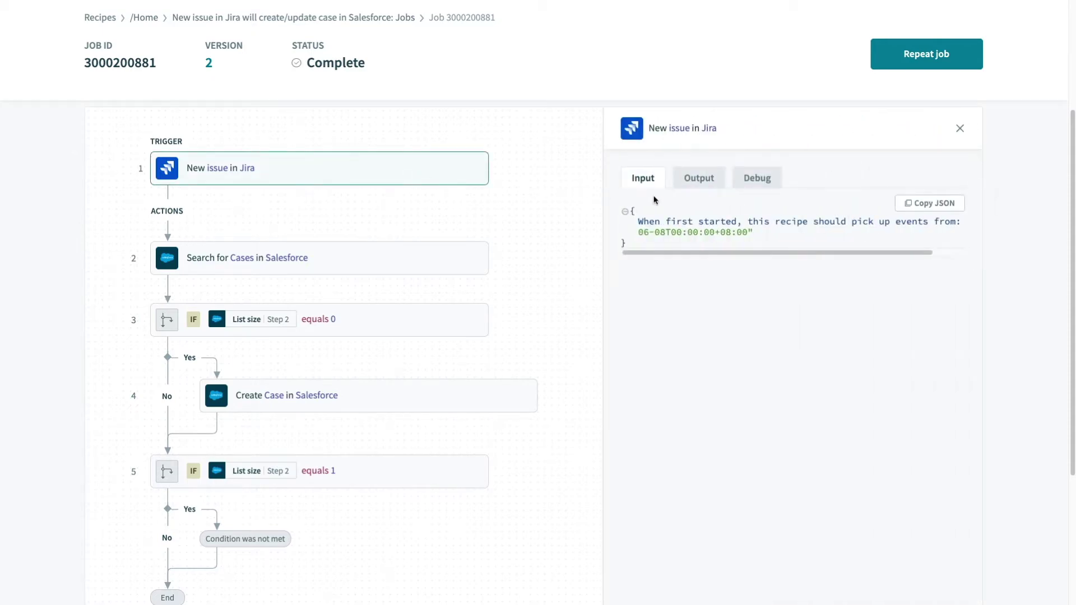
{"action": "left_click", "coordinate": [701, 185]}
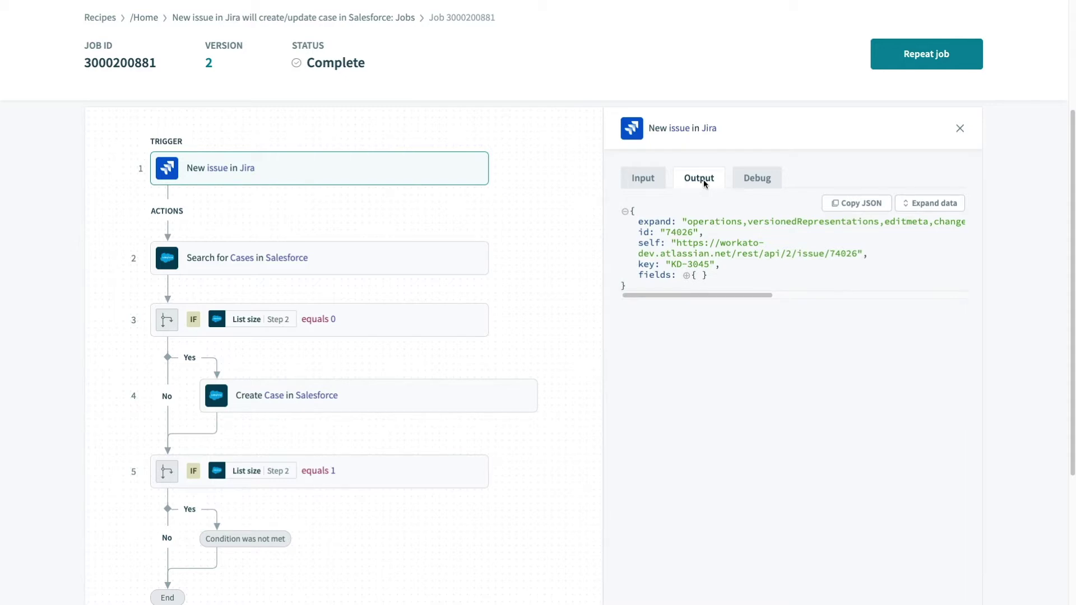
{"action": "left_click", "coordinate": [393, 19]}
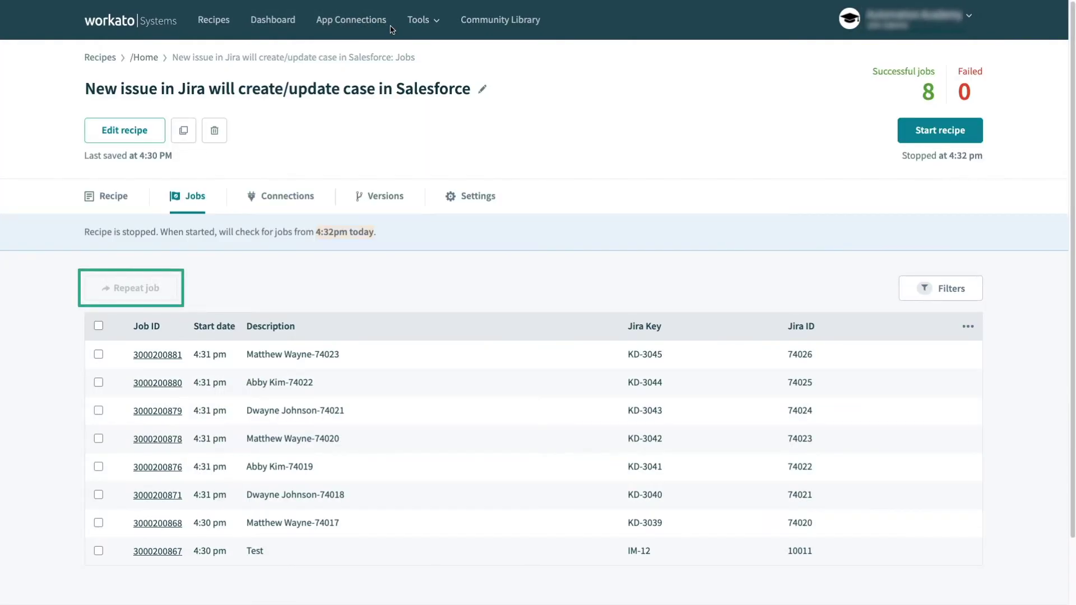
Step: Repeat the three most recent jobs, with Jira keys KD-3045, KD-3044 and KD-3043
{"action": "left_click", "coordinate": [98, 354]}
{"action": "left_click", "coordinate": [98, 382]}
{"action": "left_click", "coordinate": [98, 410]}
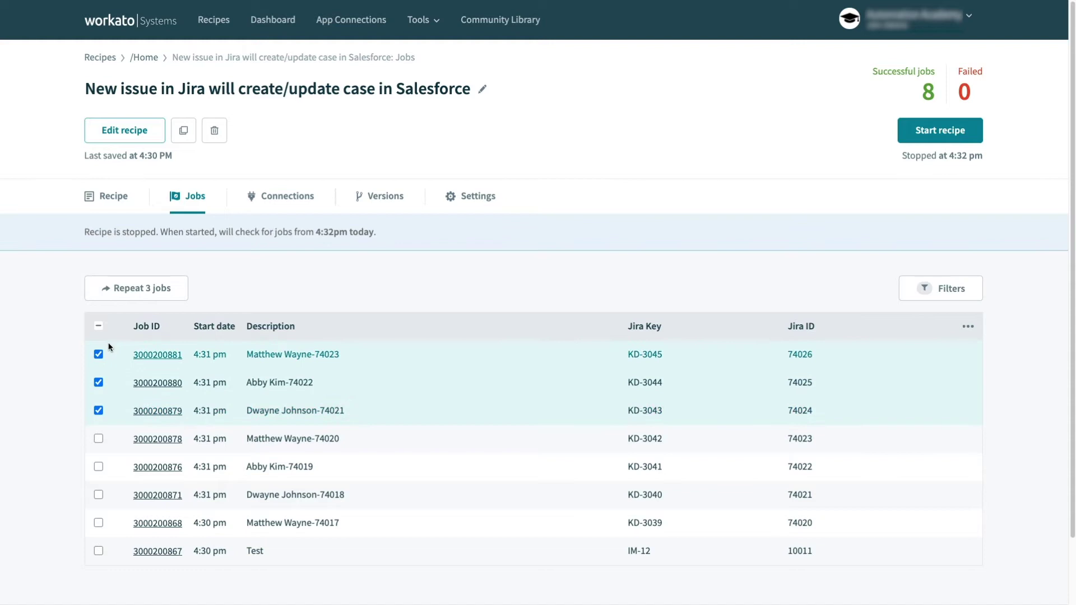
{"action": "left_click", "coordinate": [123, 291]}
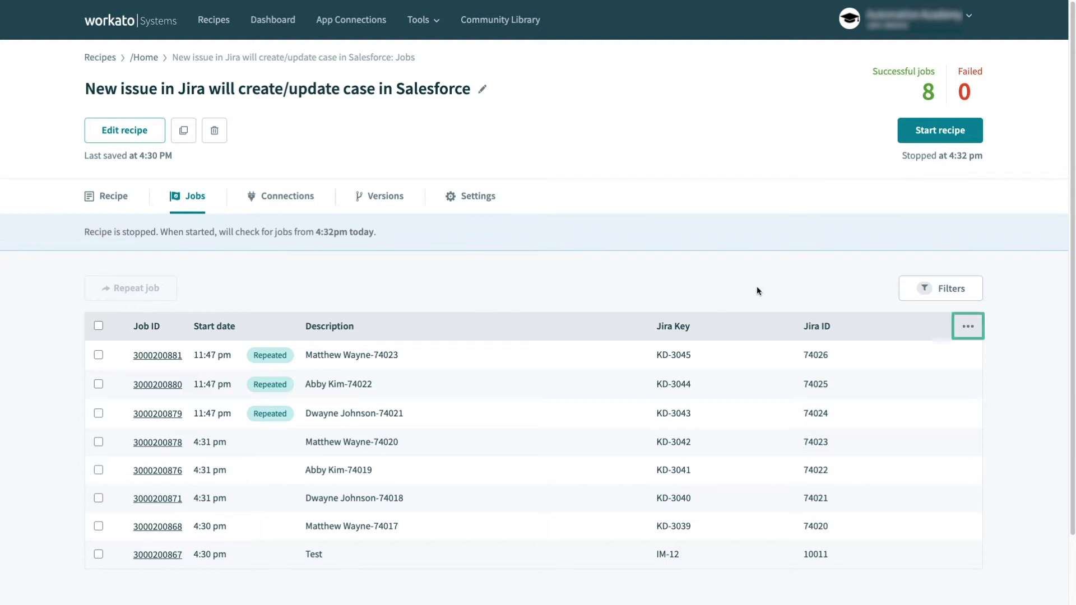
Step: Customize the job table by adding two blank columns below the Jira ID column
{"action": "left_click", "coordinate": [977, 334]}
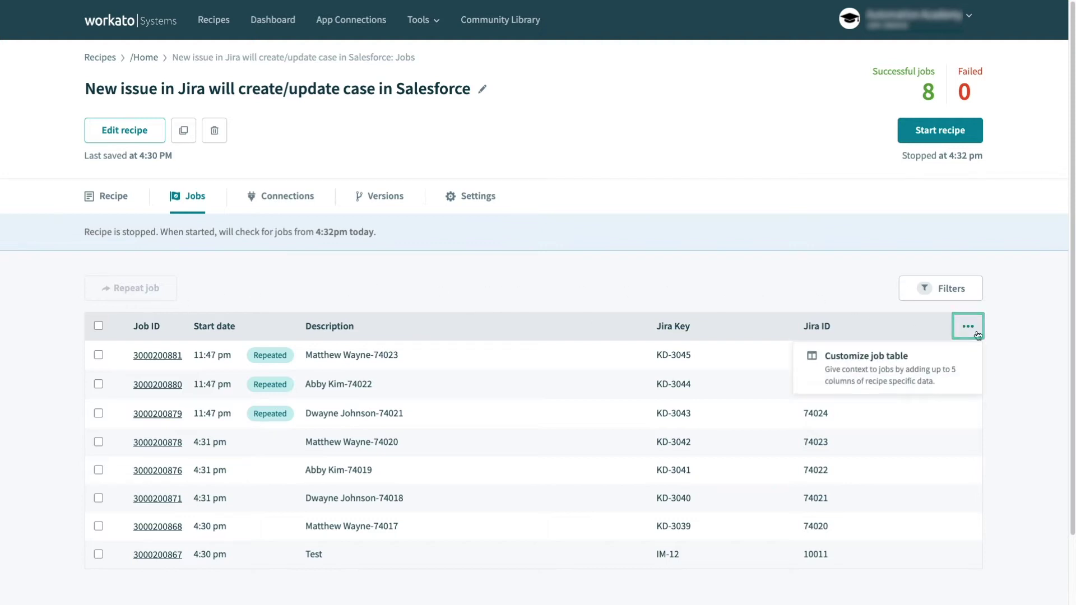
{"action": "left_click", "coordinate": [948, 372]}
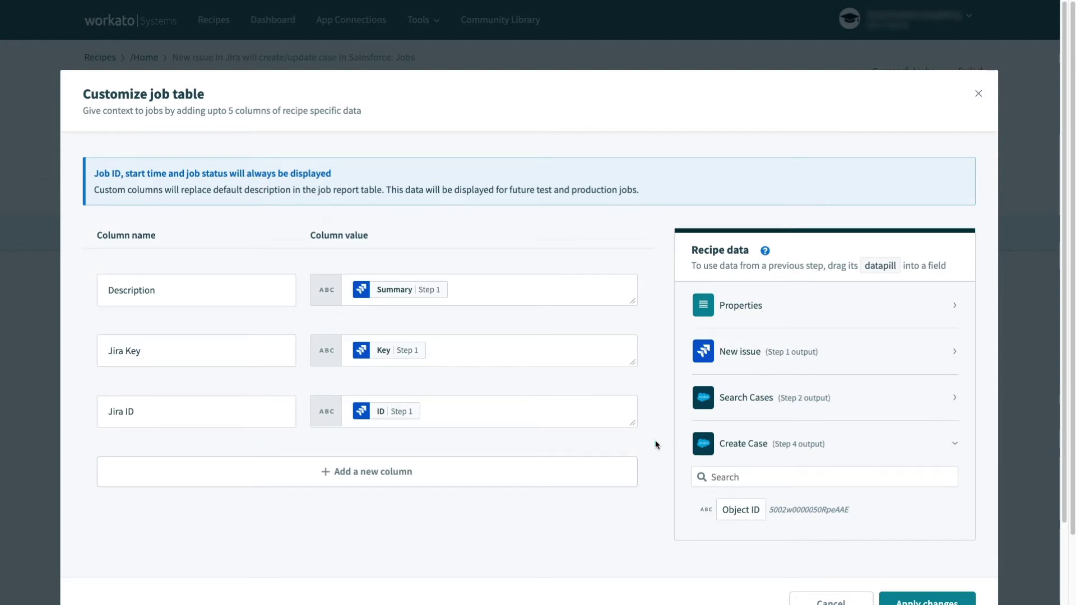
{"action": "left_click", "coordinate": [607, 467]}
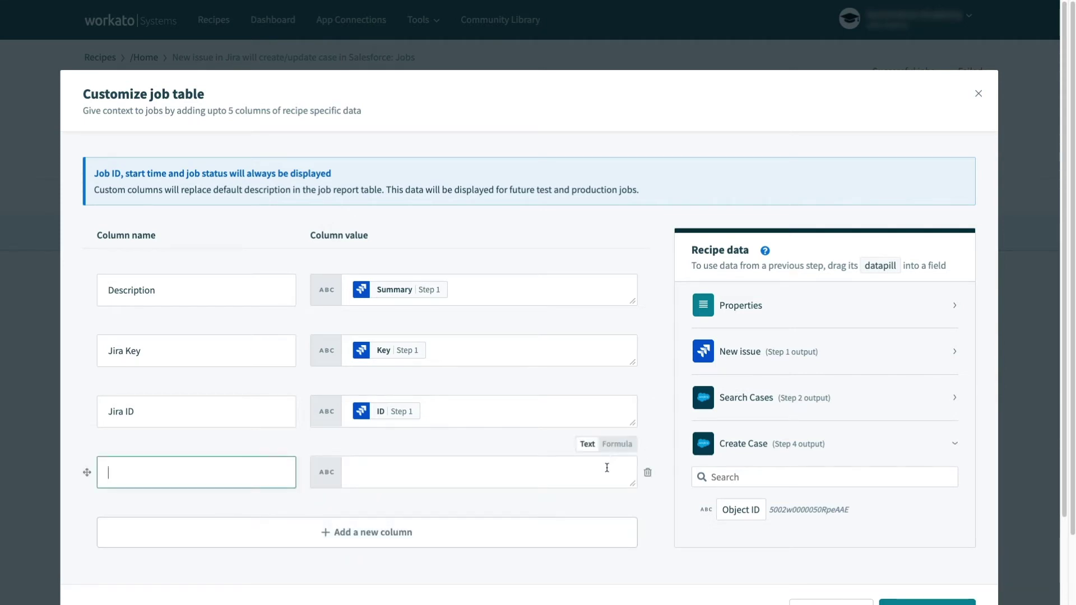
{"action": "left_click", "coordinate": [603, 528]}
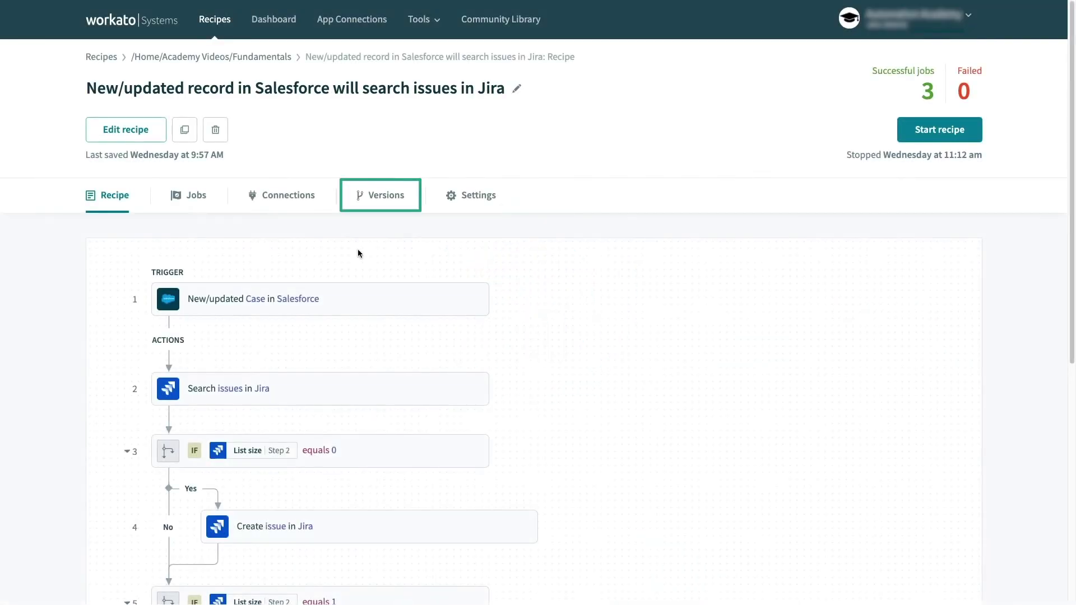
Step: View the Salesforce-to-Jira recipe's version history and set the recipe's concurrency to 1 in its general settings
{"action": "left_click", "coordinate": [388, 203]}
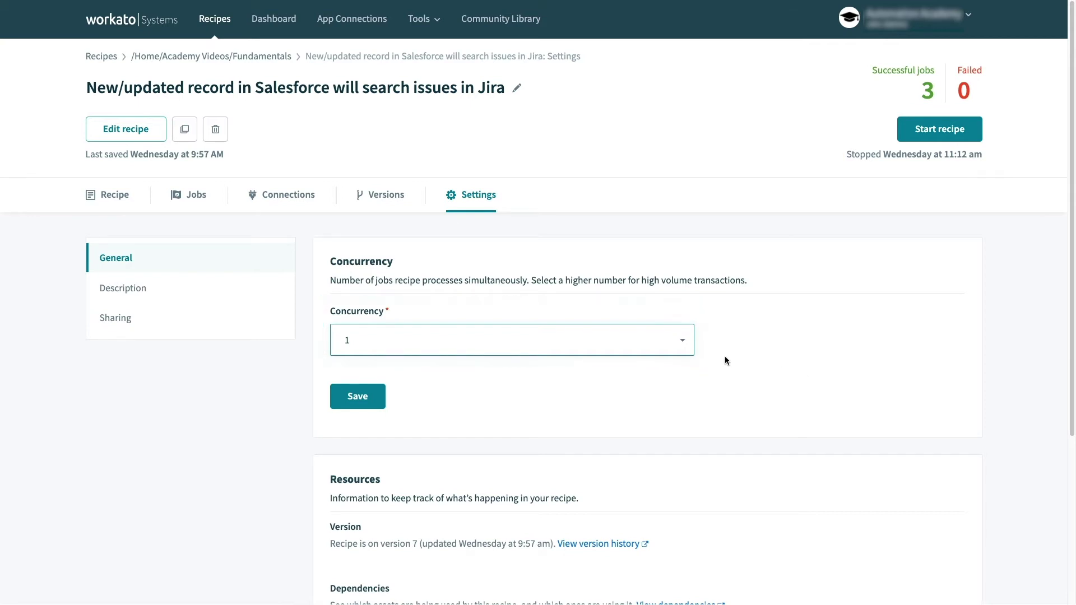
{"action": "left_click", "coordinate": [683, 343]}
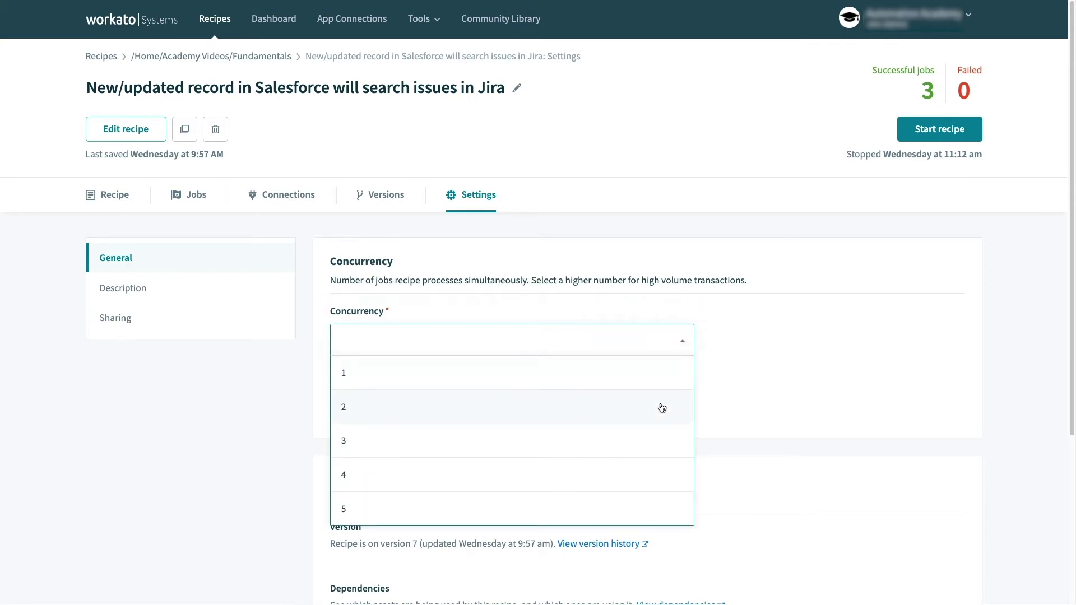
{"action": "left_click", "coordinate": [653, 383]}
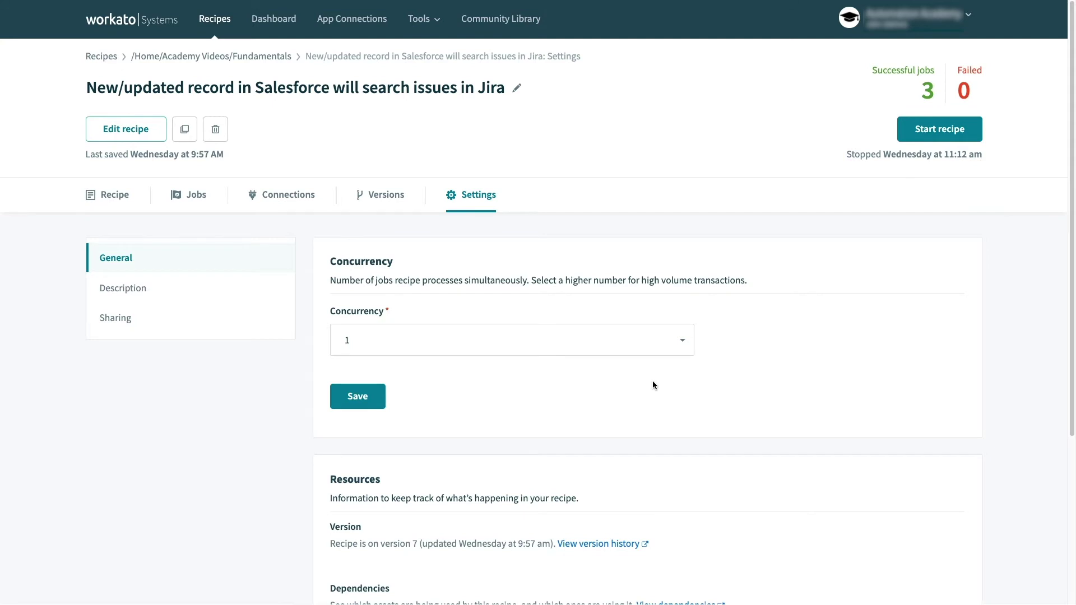
Step: Review the recipe's resources, then open its How it works description for editing and save it as is
{"action": "scroll", "coordinate": [652, 385], "scroll_direction": "down", "scroll_amount": 2}
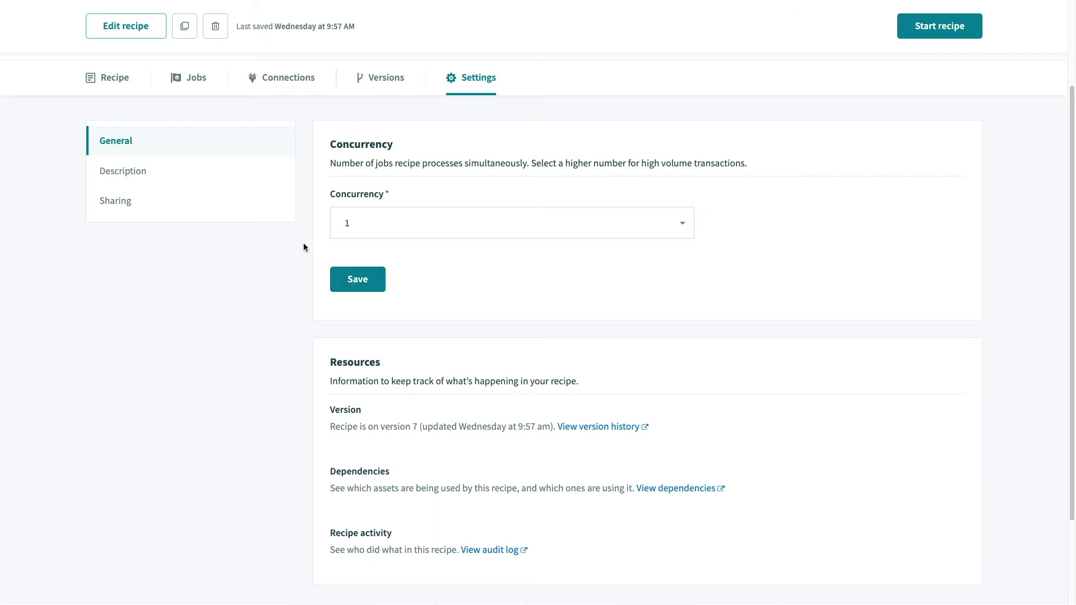
{"action": "left_click", "coordinate": [187, 171]}
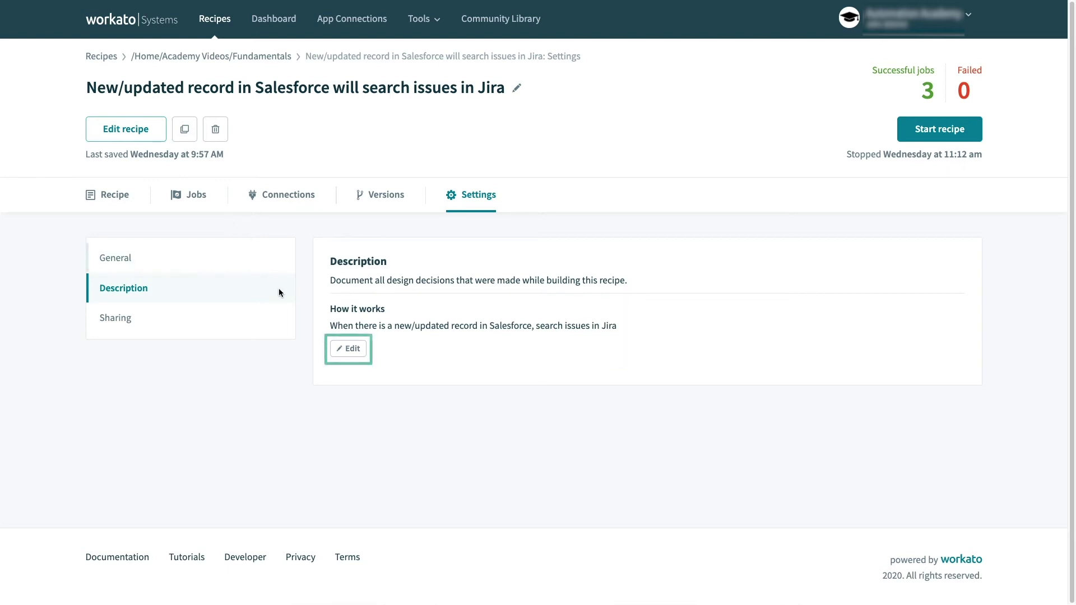
{"action": "left_click", "coordinate": [332, 352]}
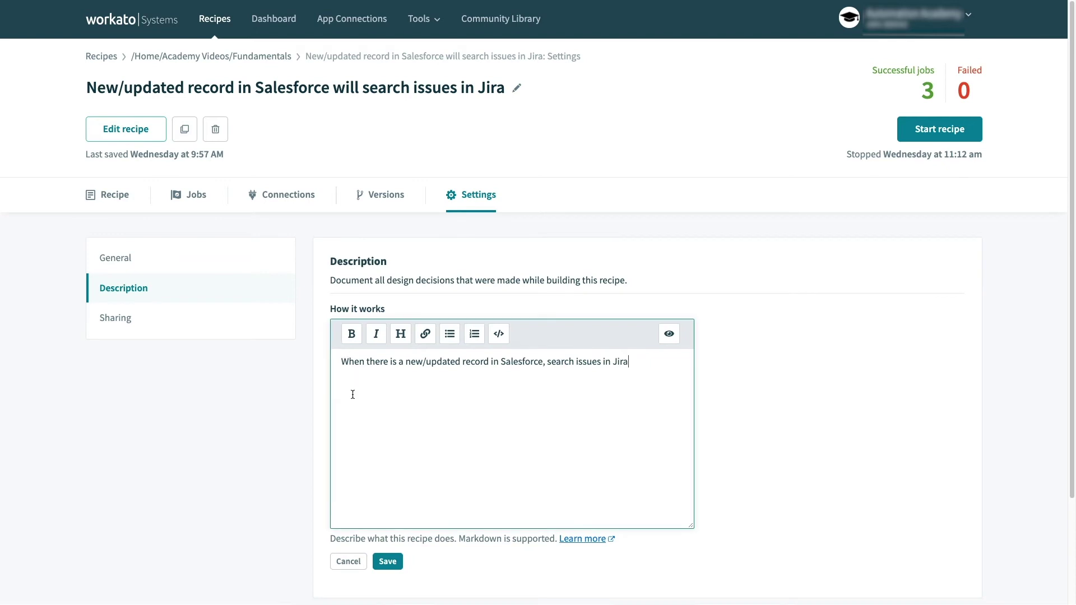
{"action": "left_click", "coordinate": [387, 561]}
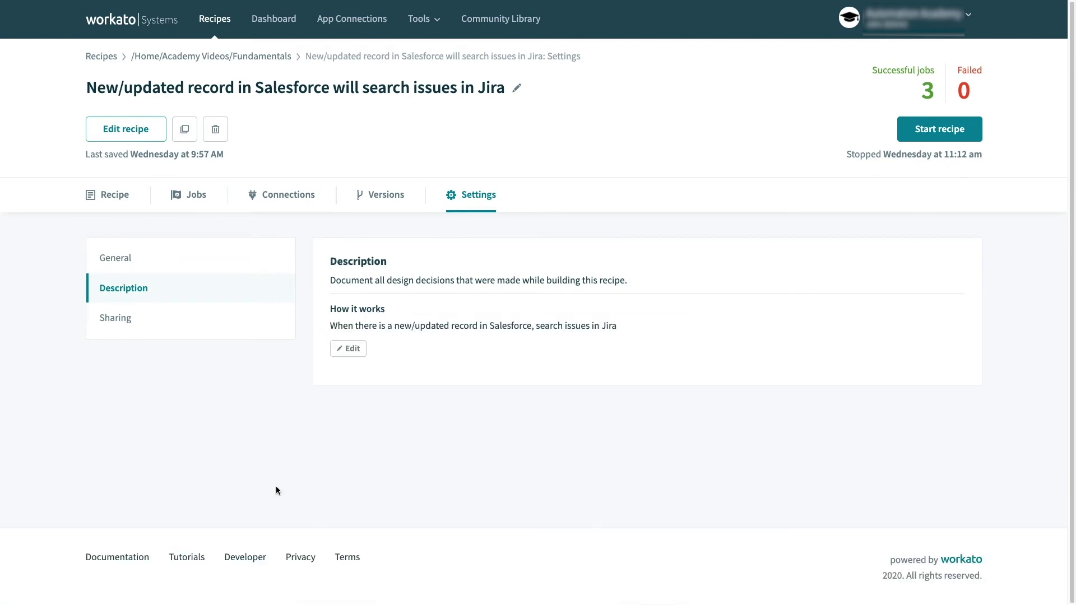
Step: Copy the private sharing link from the recipe's sharing settings
{"action": "left_click", "coordinate": [127, 318]}
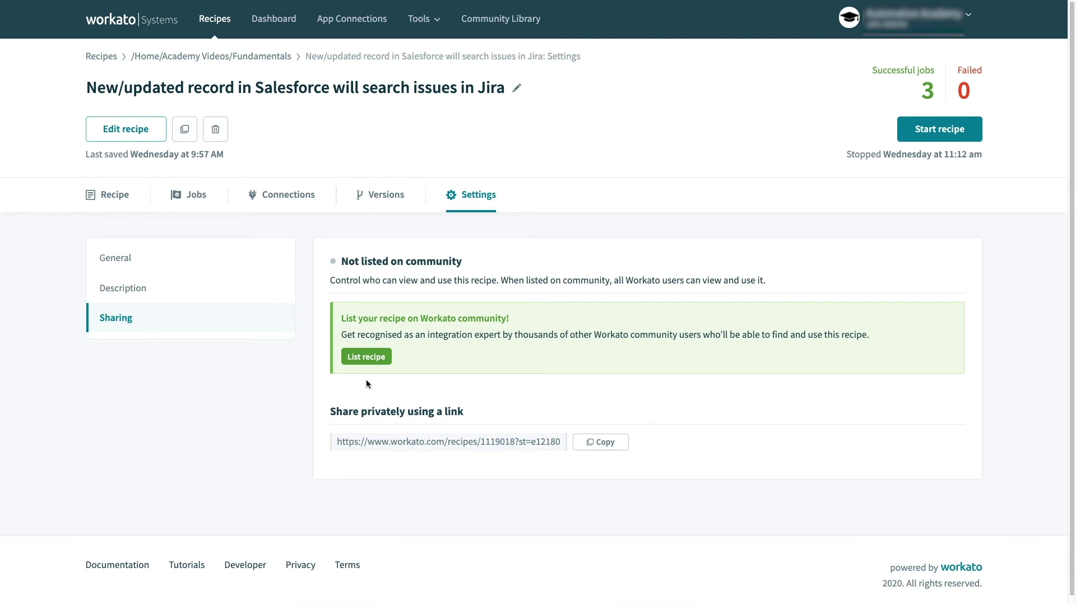
{"action": "left_click", "coordinate": [579, 446]}
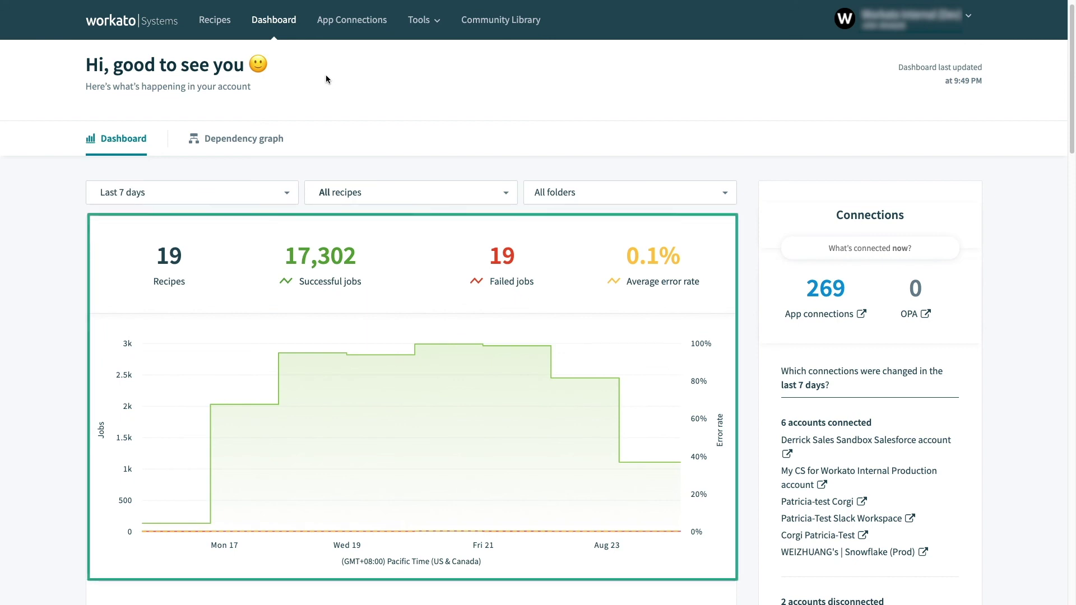
Step: Look through the dashboard's filter options for time period, recipes and folders without changing the filters
{"action": "left_click", "coordinate": [292, 192]}
{"action": "left_click", "coordinate": [292, 192]}
{"action": "left_click", "coordinate": [346, 196]}
{"action": "left_click", "coordinate": [403, 189]}
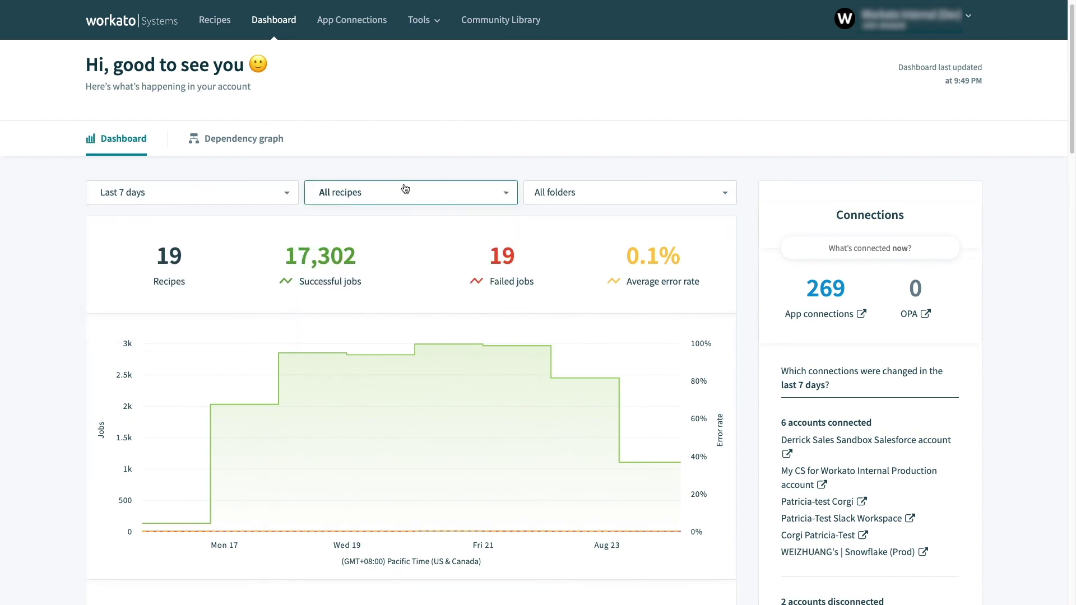
{"action": "left_click", "coordinate": [568, 188]}
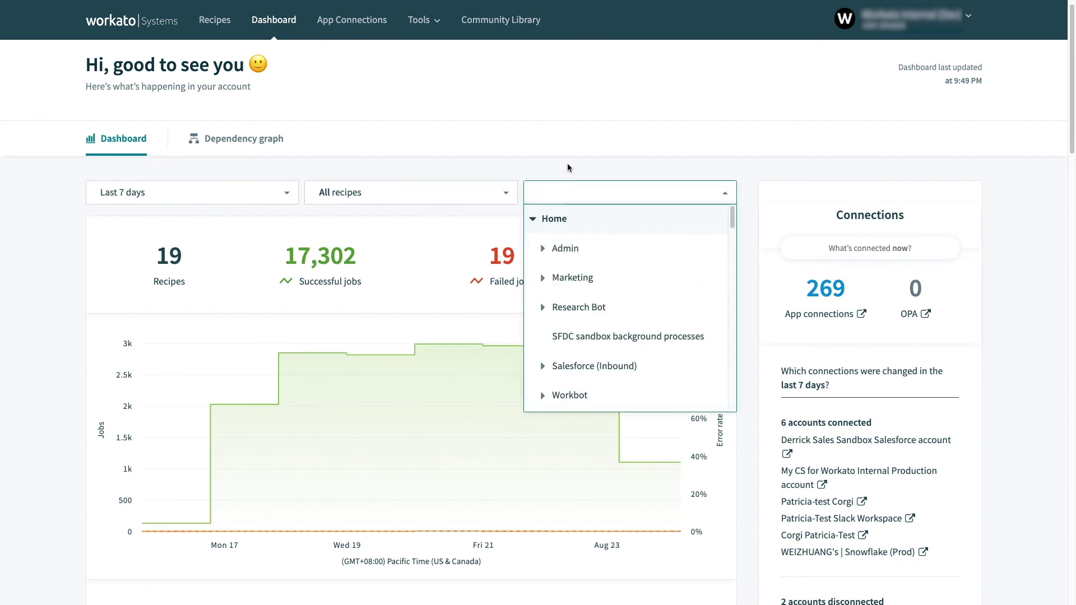
{"action": "left_click", "coordinate": [567, 167]}
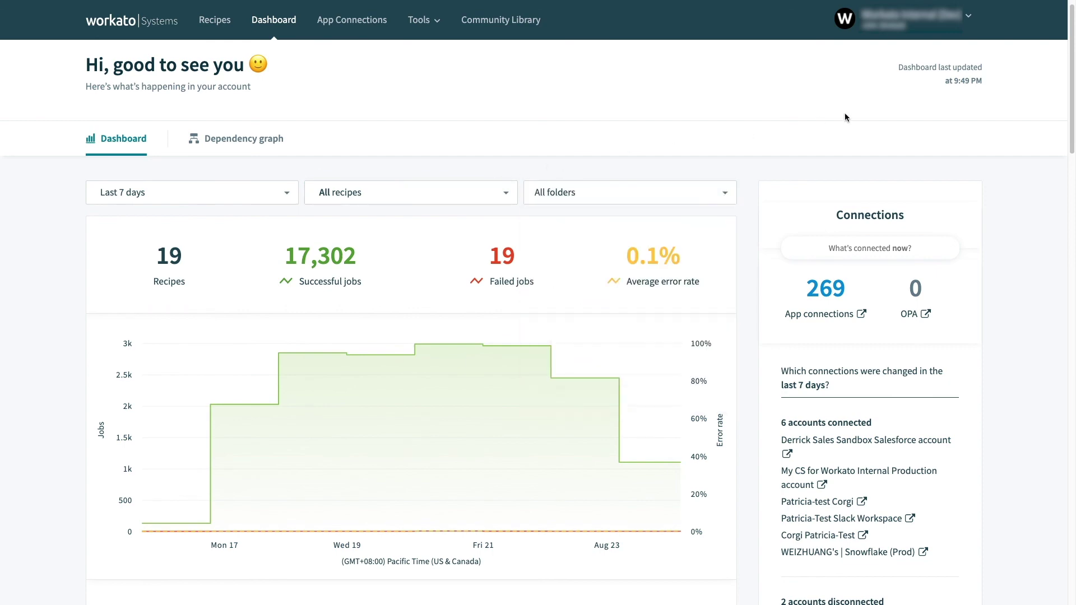
Step: Sort the dashboard's list of recipe activity for the last 7 days by Recent job
{"action": "left_click_drag", "start_coordinate": [1072, 125], "coordinate": [1073, 261]}
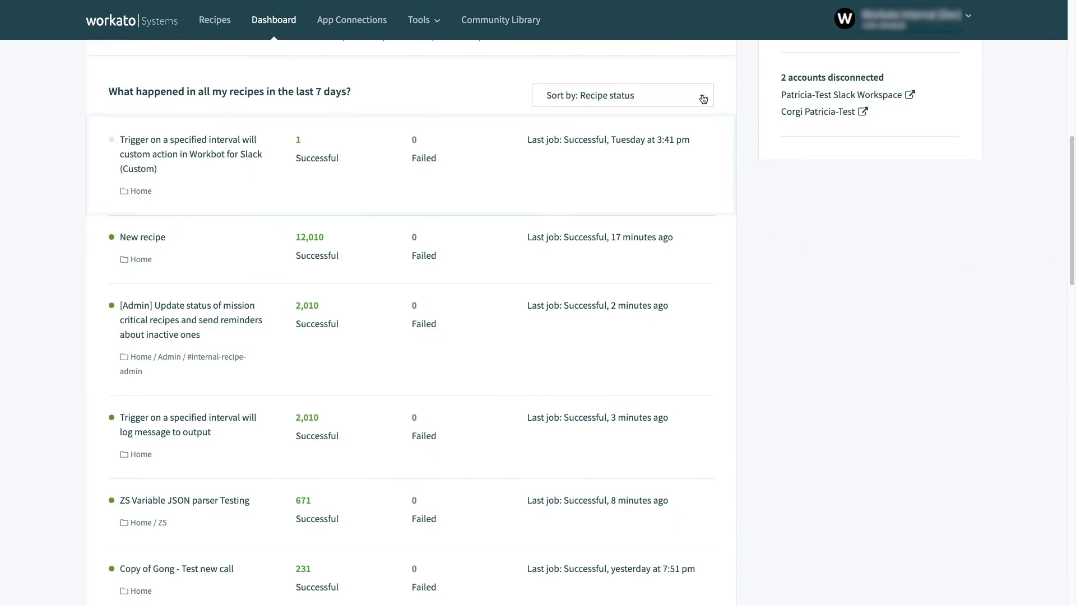
{"action": "left_click", "coordinate": [703, 98]}
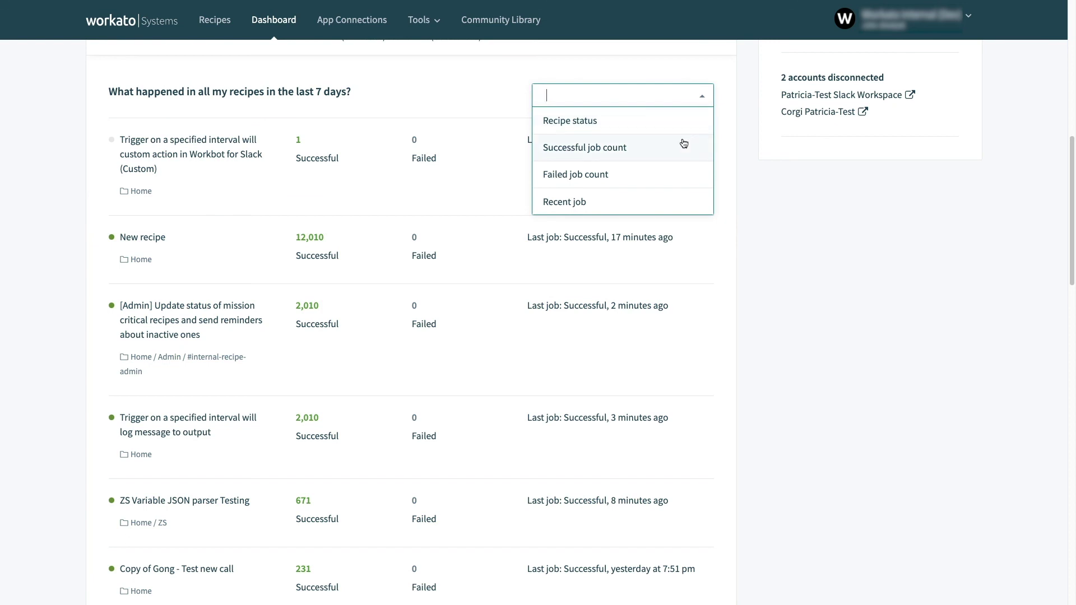
{"action": "left_click", "coordinate": [679, 201]}
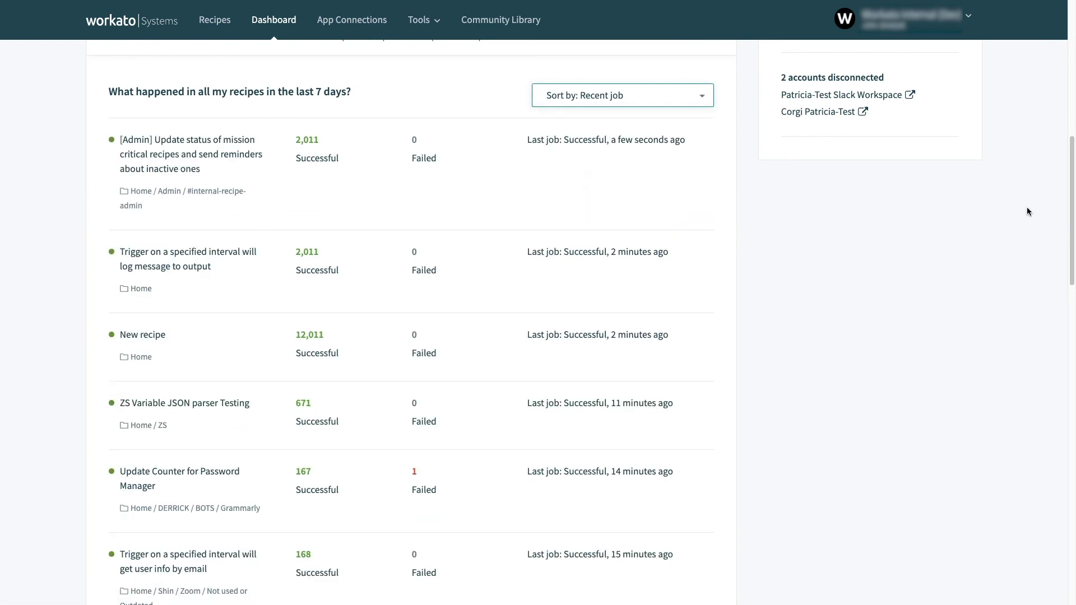
{"action": "scroll", "coordinate": [1071, 207], "scroll_direction": "up", "scroll_amount": 7}
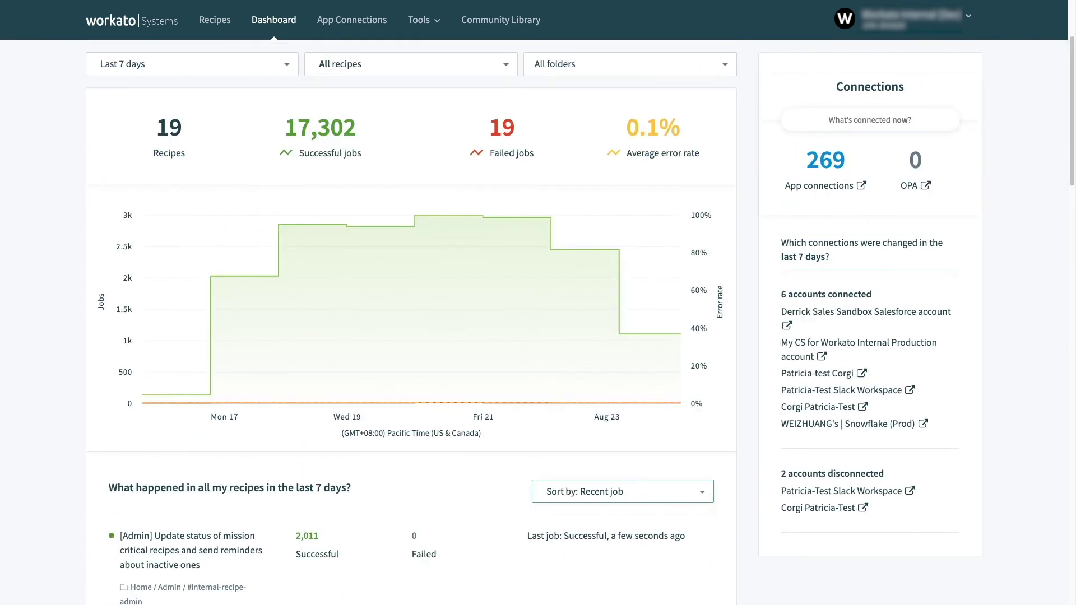